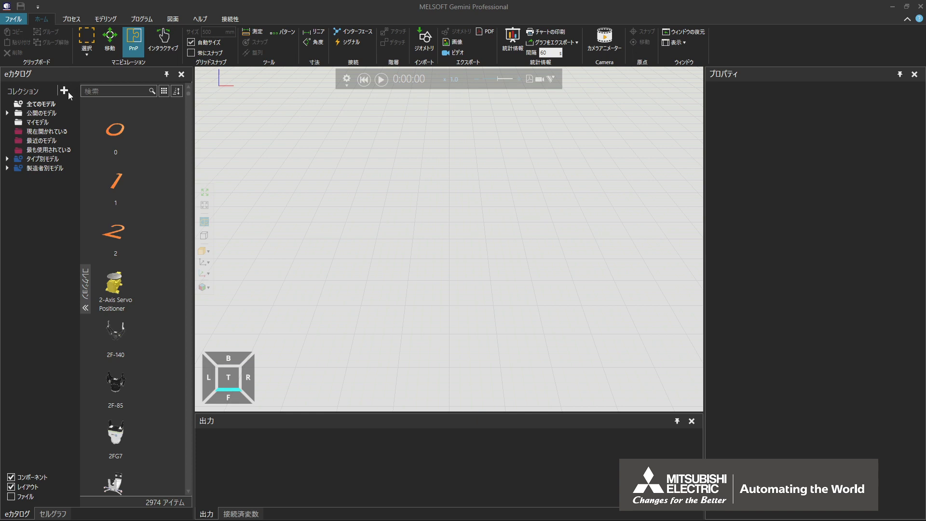
Start adding a new local source to the eCatalog and create a folder named OriginalModel on the desktop for it.
left_click(64, 92)
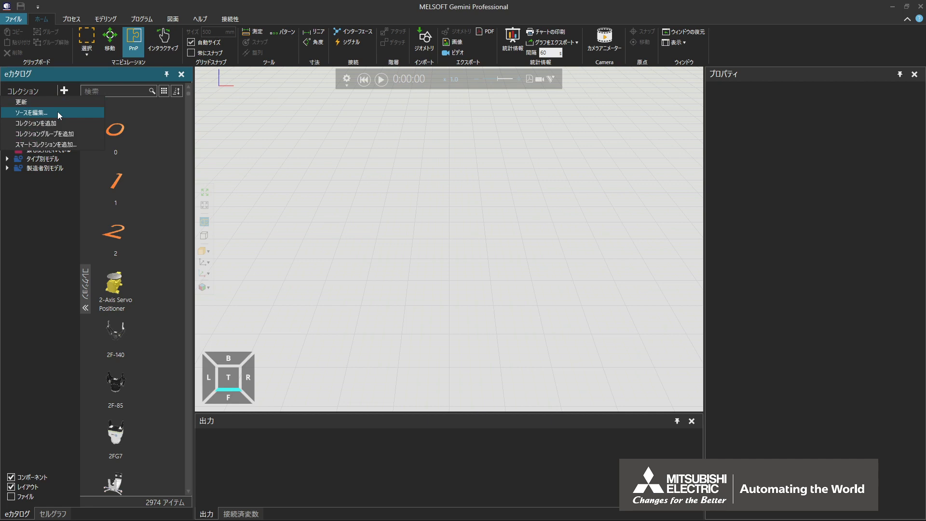
left_click(57, 112)
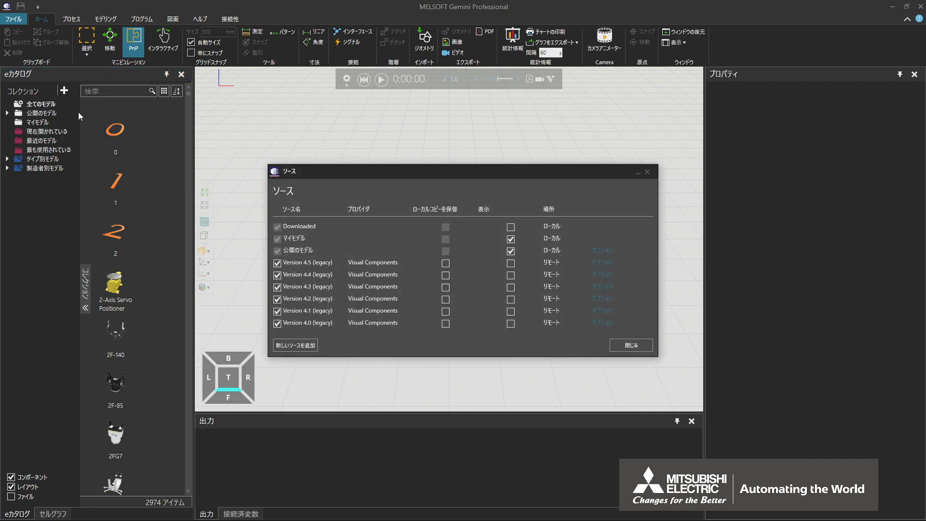
left_click(315, 347)
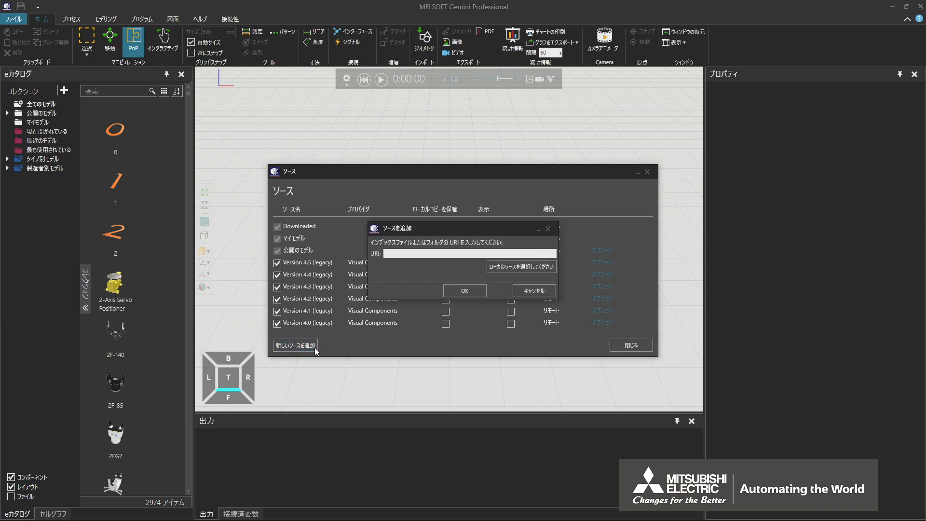
left_click(554, 267)
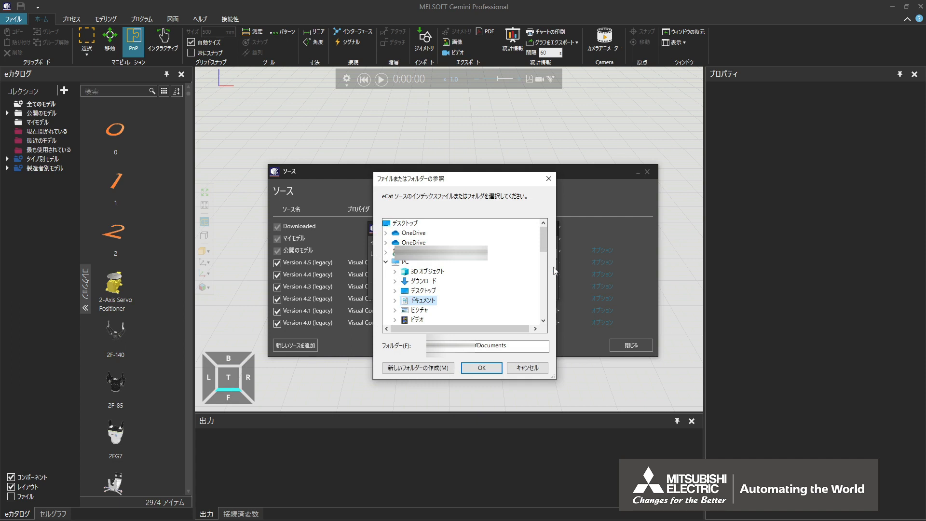
left_click(434, 291)
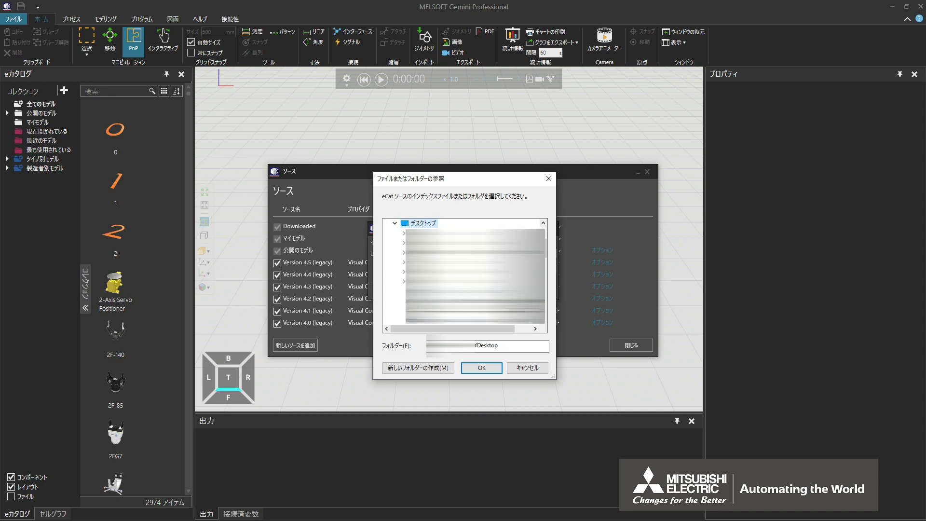
left_click(451, 372)
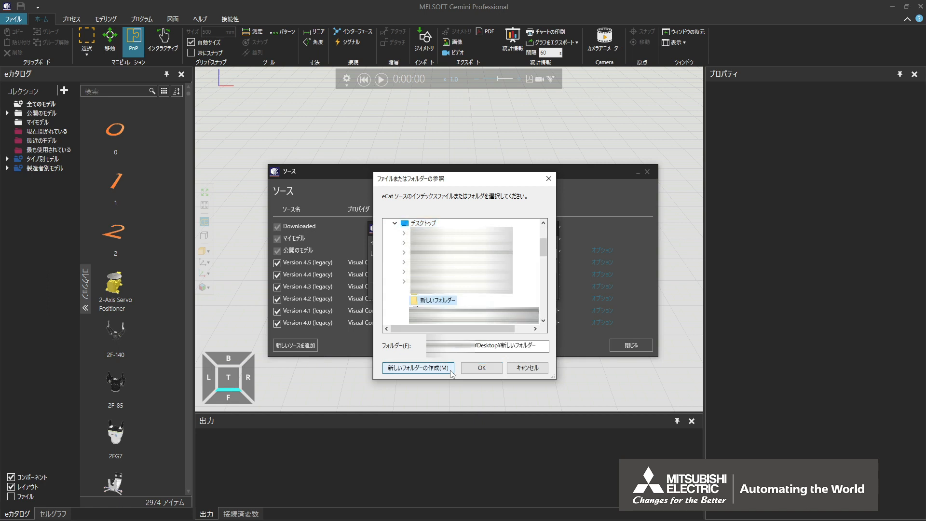
right_click(456, 303)
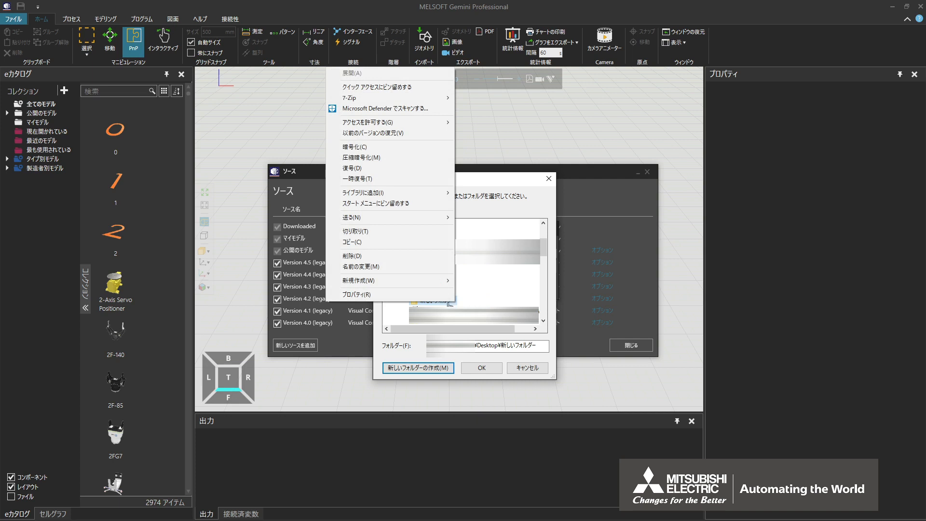
left_click(382, 267)
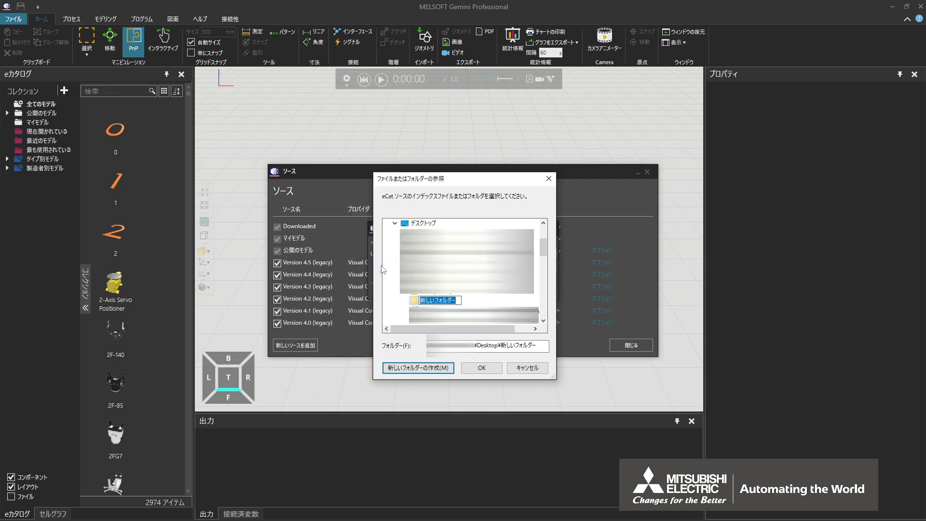
type("OriginalModel")
key("Return")
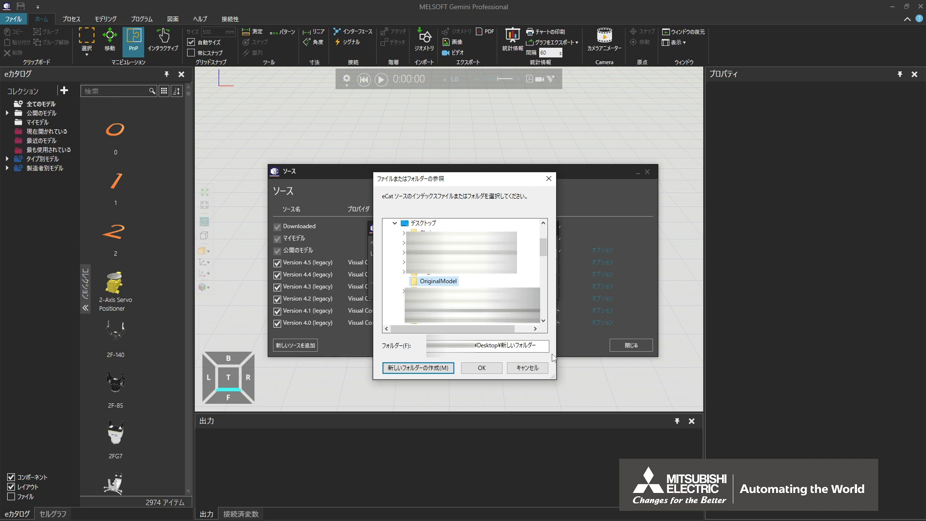
Add the desktop folder OriginalModel as the new eCatalog source and close the source list.
left_click(424, 225)
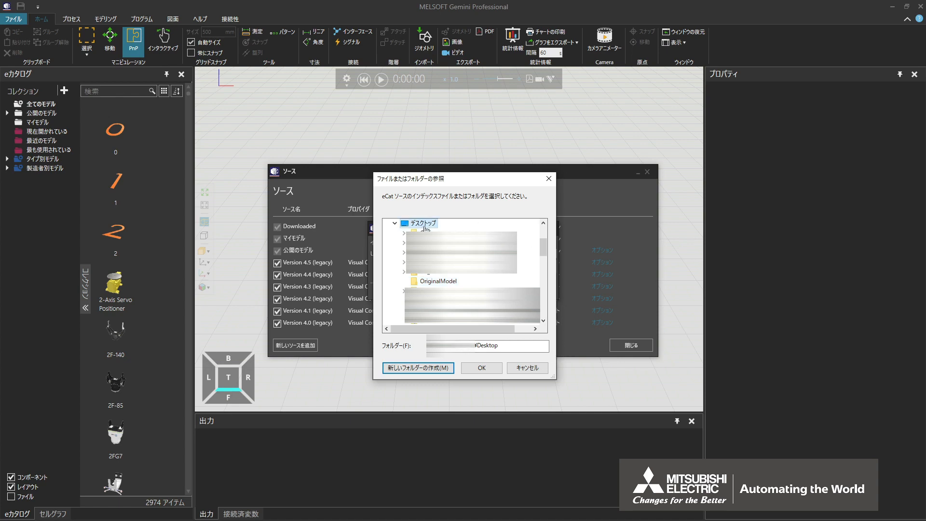
left_click(455, 282)
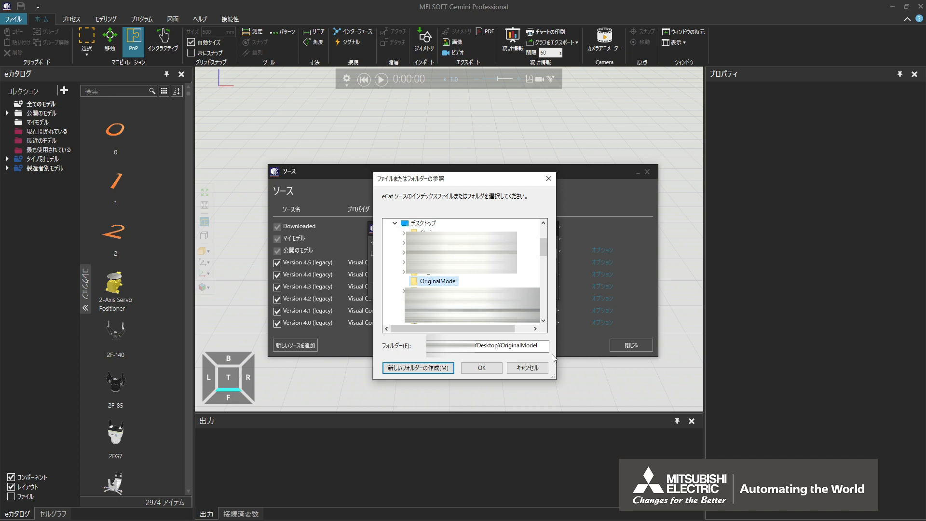
left_click(498, 370)
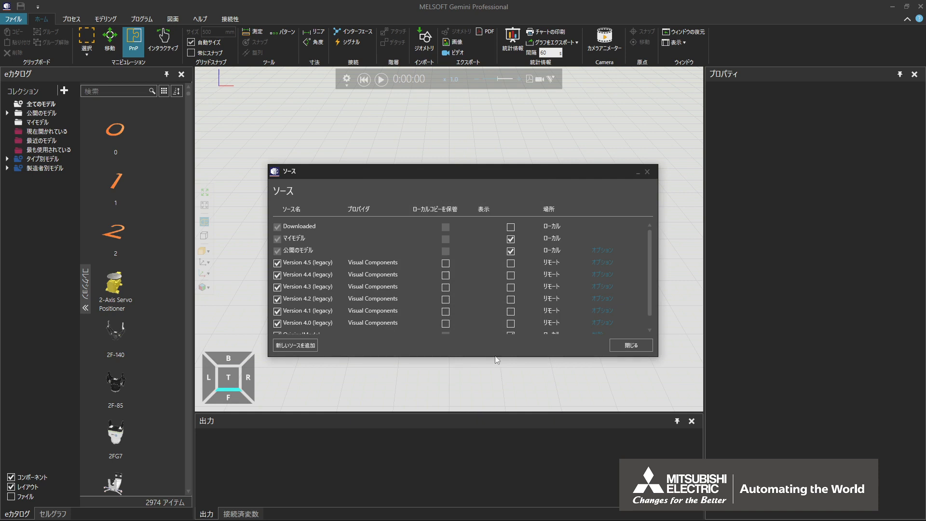
scroll(487, 317, "down", 1)
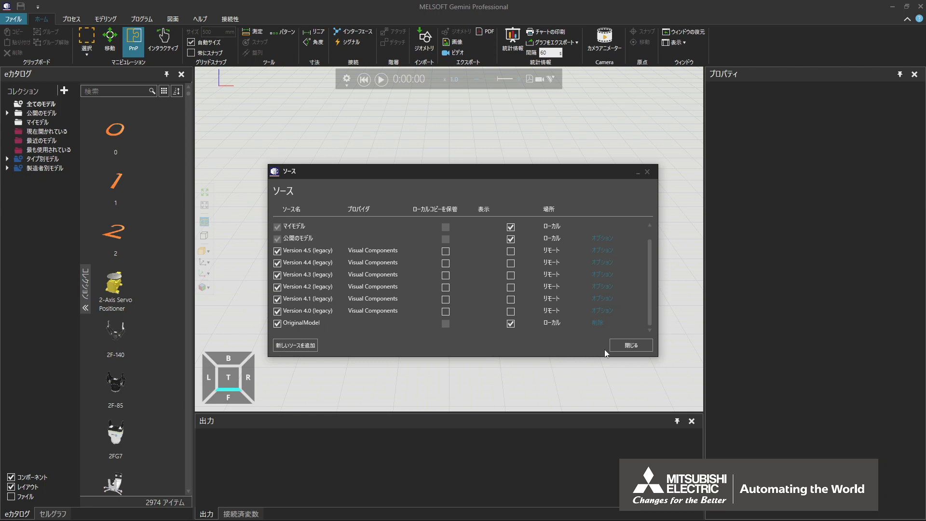
left_click(647, 346)
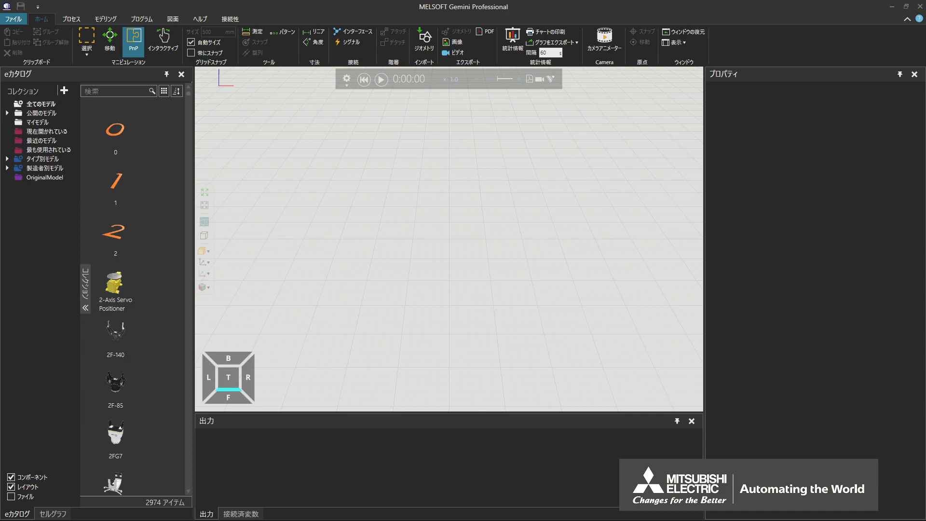
Load Chairs.vcmx from the Chairs folder in File Explorer into the 3D world and show its components in the cell graph.
key("alt+Tab")
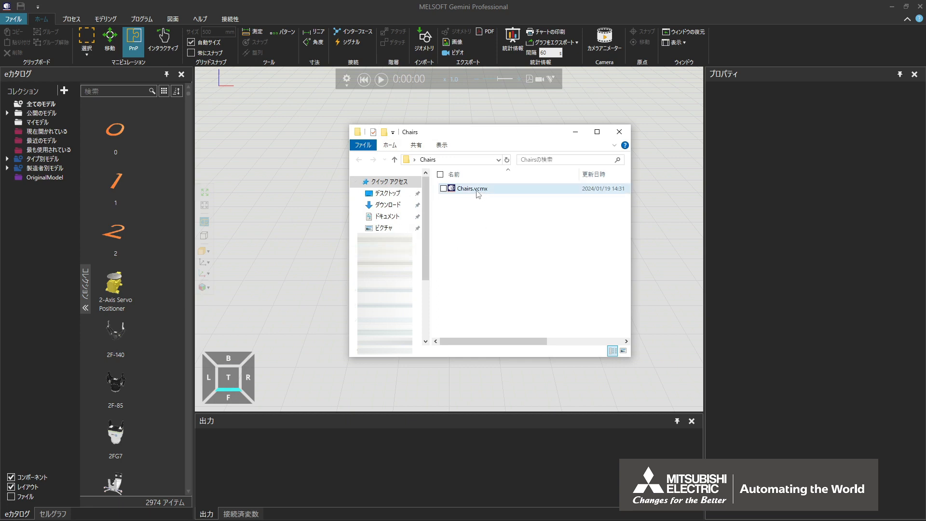
left_click_drag(477, 193, 308, 270)
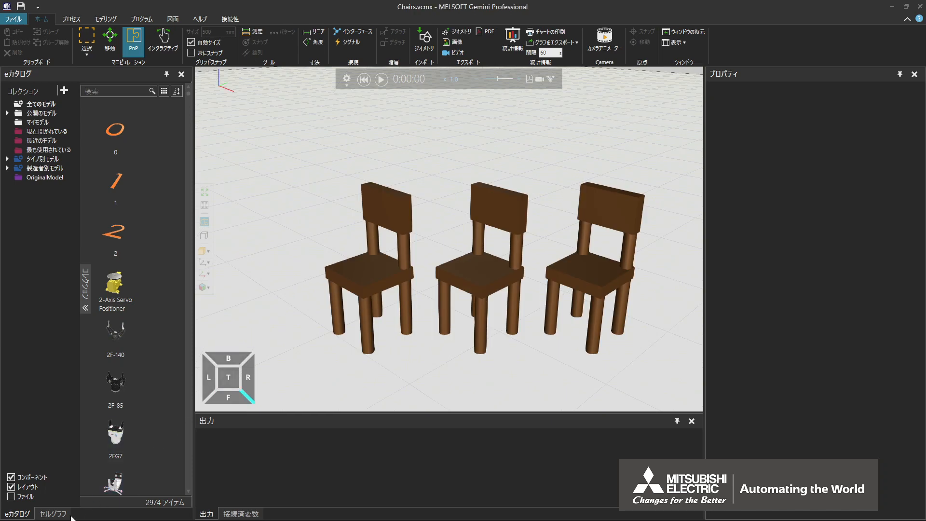
left_click(53, 514)
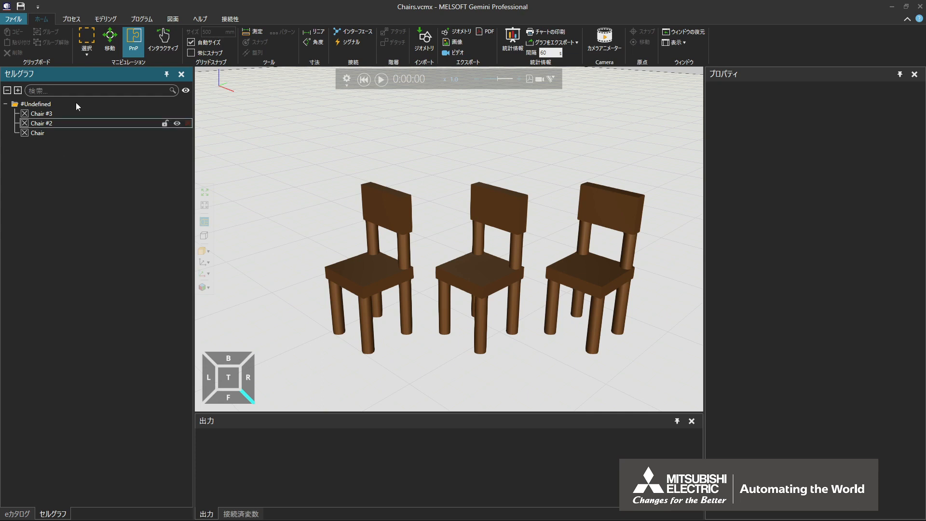
Save the layout under the name Chairs.vcmx in the OriginalModel folder on the desktop.
left_click(24, 19)
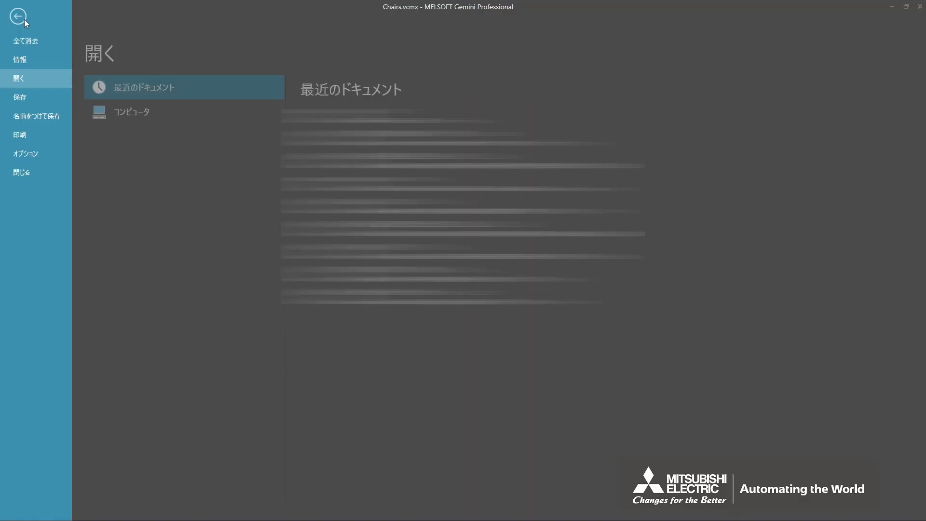
left_click(60, 120)
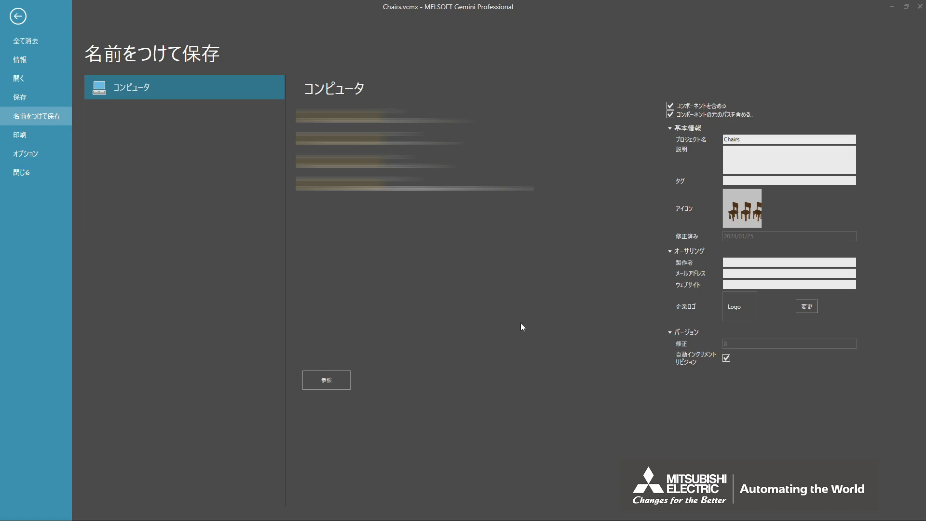
left_click(343, 382)
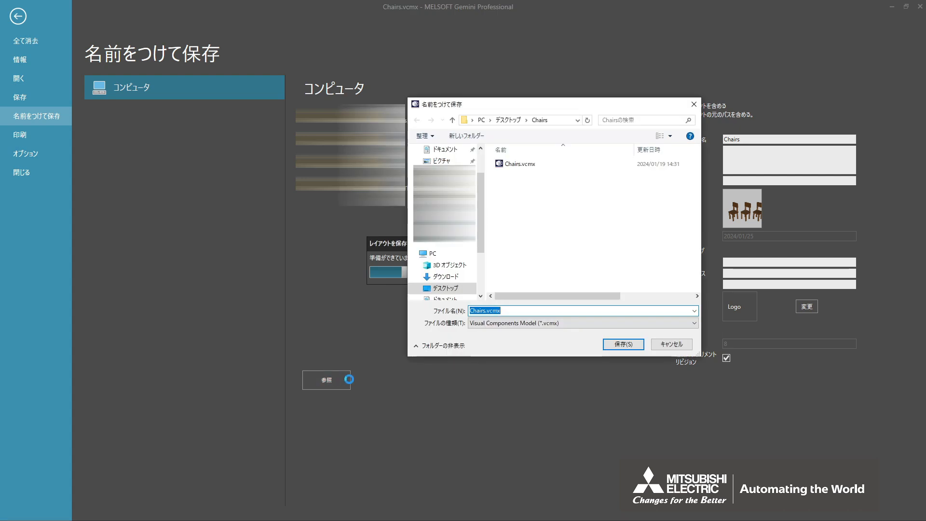
left_click(457, 289)
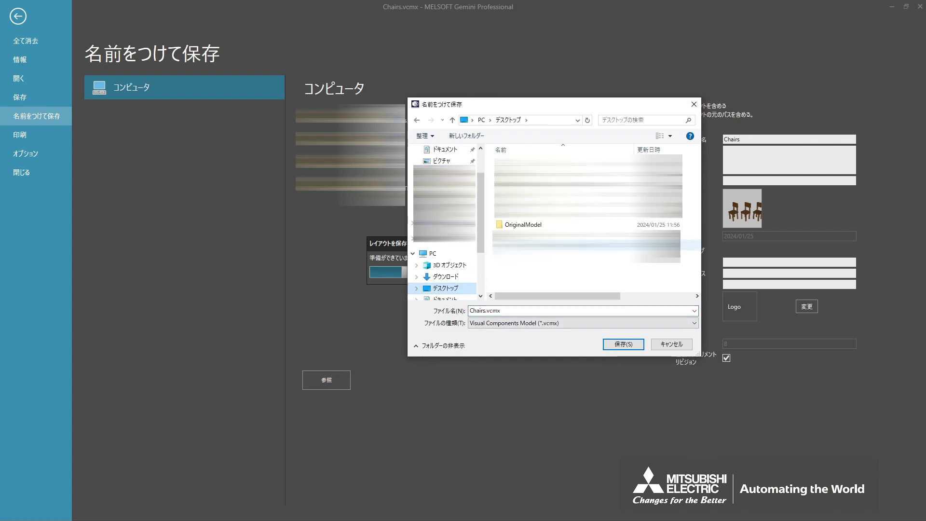
left_click(548, 227)
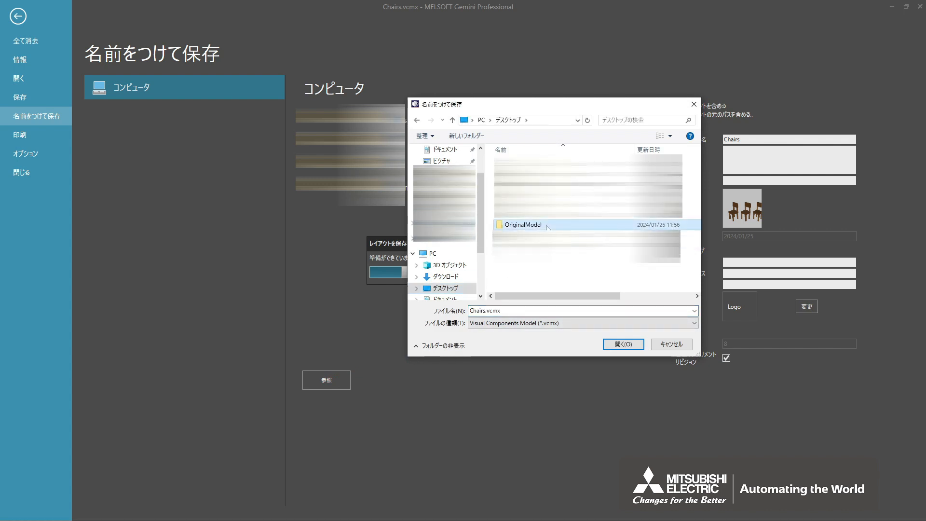
left_click(638, 346)
left_click(623, 344)
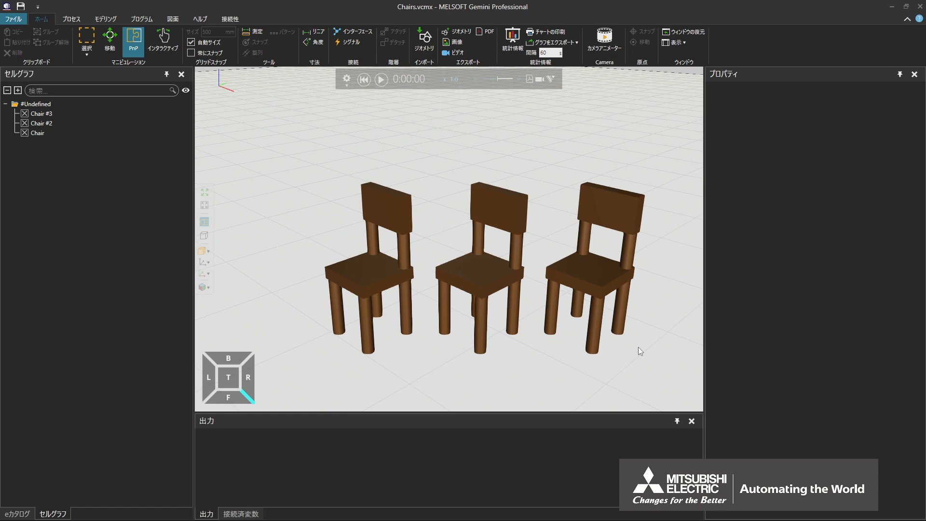
Clear the 3D world and load the Chairs layout from the eCatalog's OriginalModel collection.
key("ctrl+n")
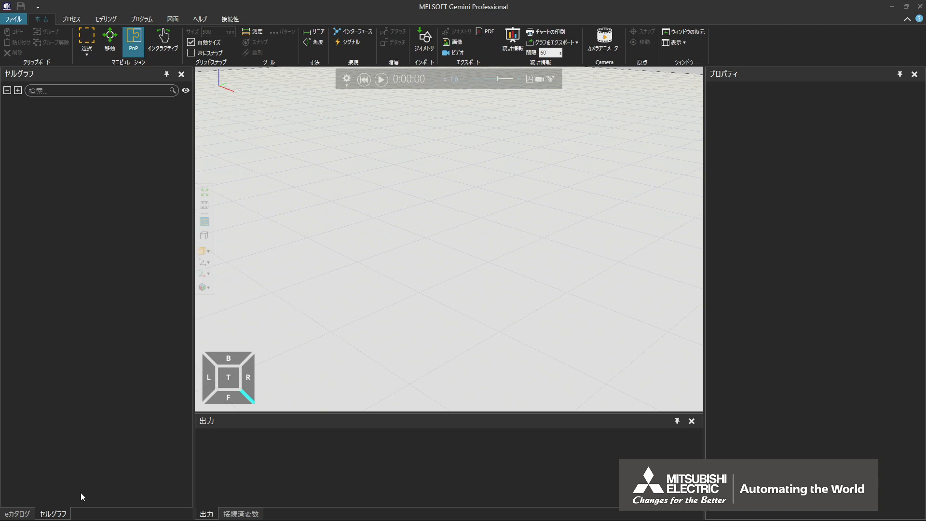
left_click(18, 513)
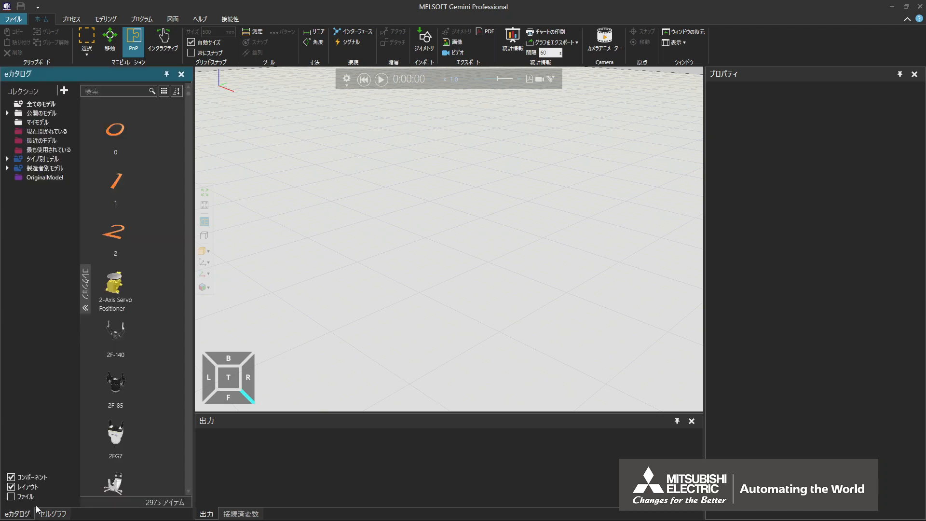
left_click(53, 178)
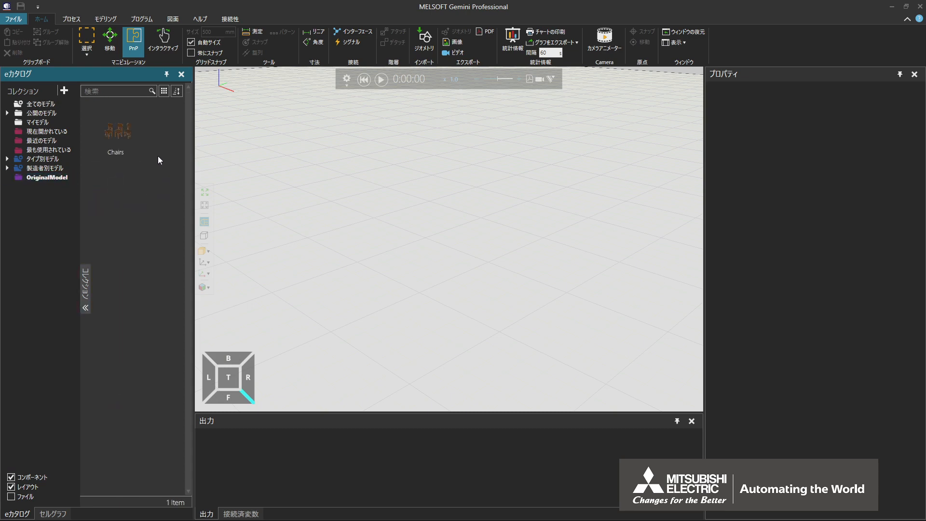
left_click(133, 148)
double_click(133, 147)
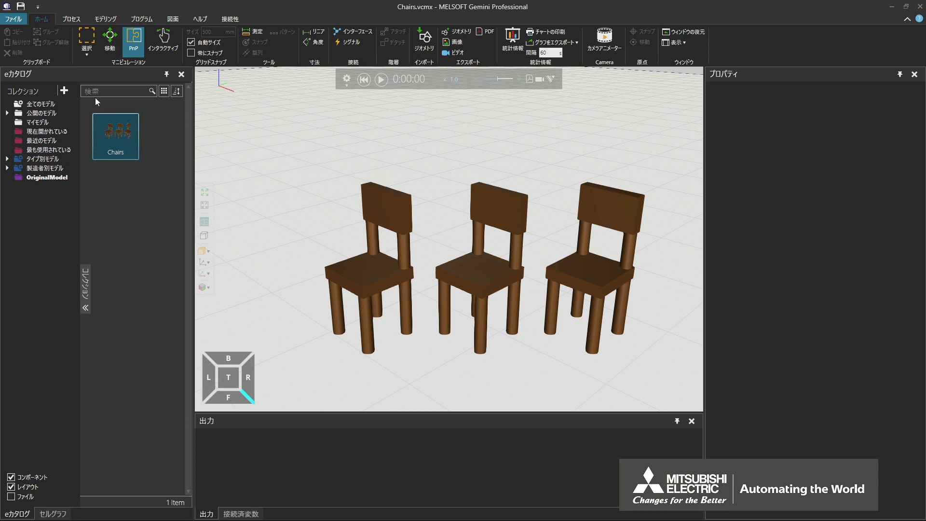
Delete the OriginalModel source from the eCatalog sources and close the source list.
left_click(68, 92)
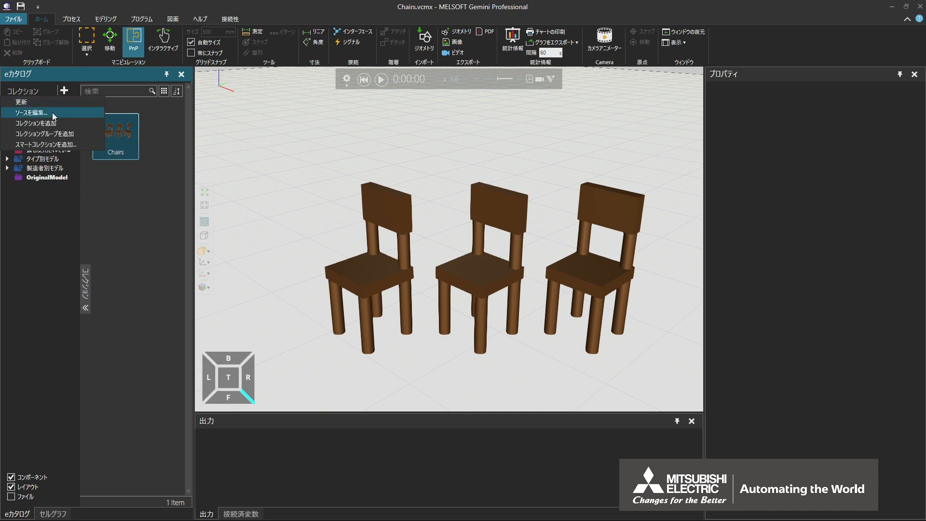
left_click(52, 111)
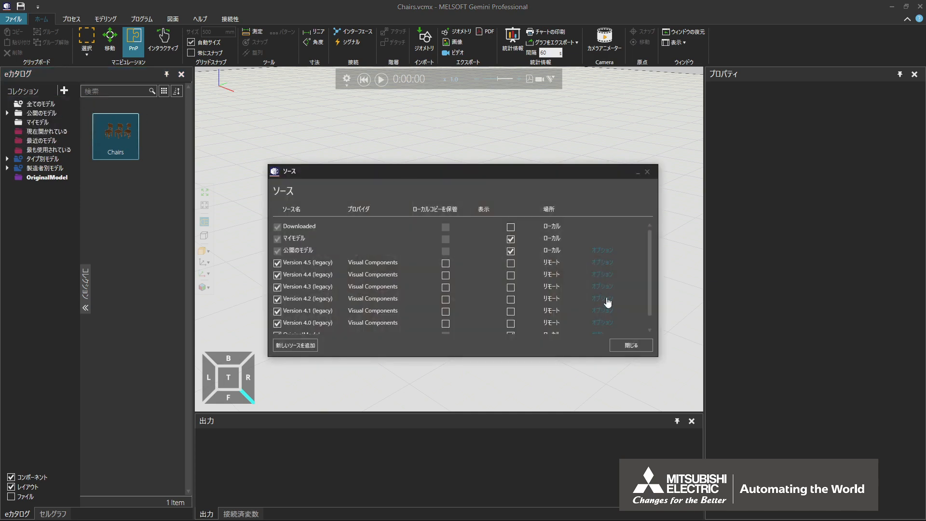
scroll(624, 320, "down", 1)
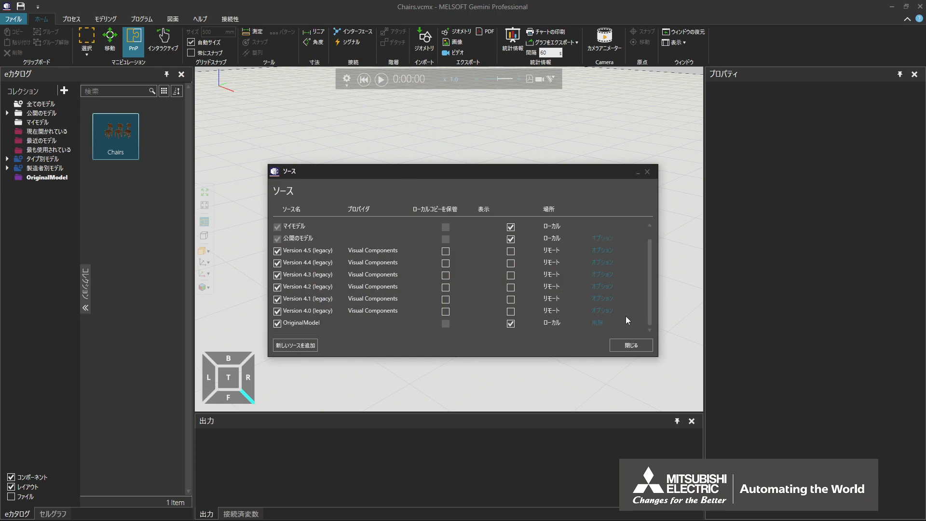
left_click(603, 325)
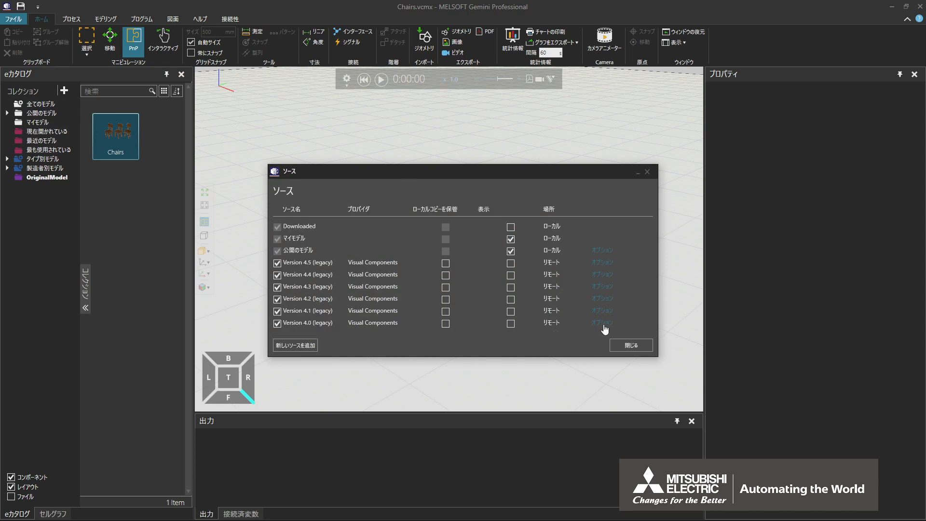
left_click(646, 346)
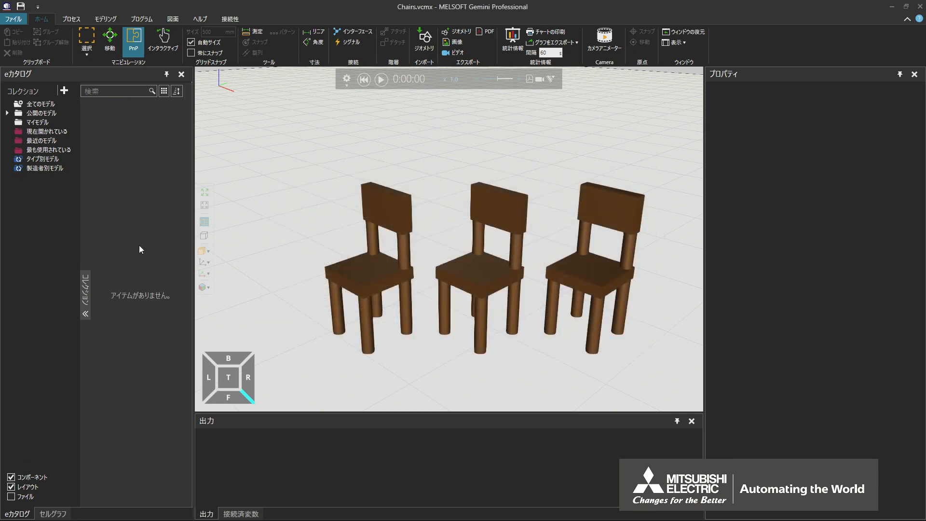